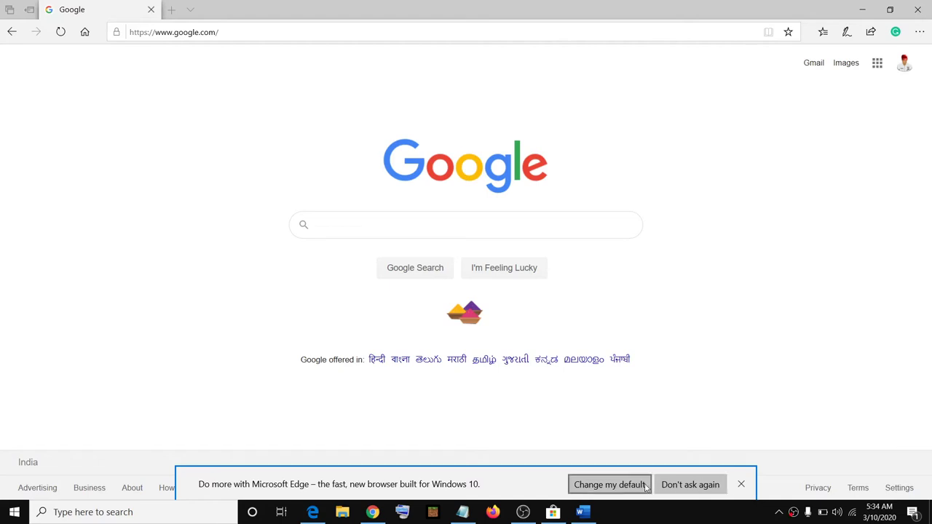
Return to Edge from the Word notes and open the Extensions pane, scrolled to its end.
left_click(596, 512)
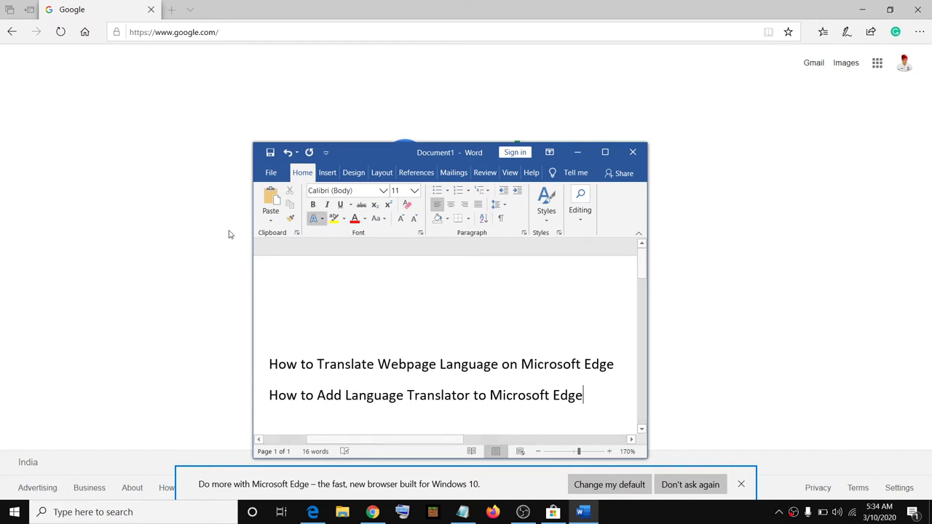
left_click(198, 262)
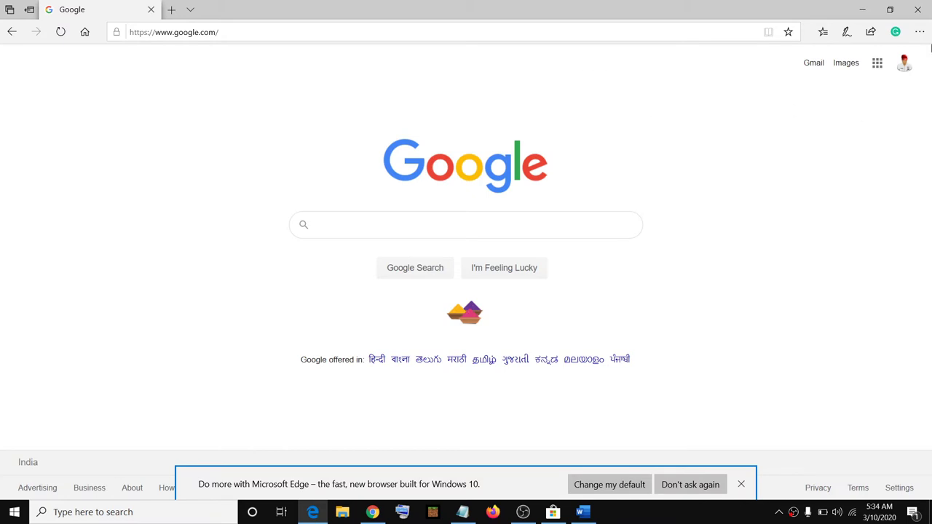
left_click(921, 33)
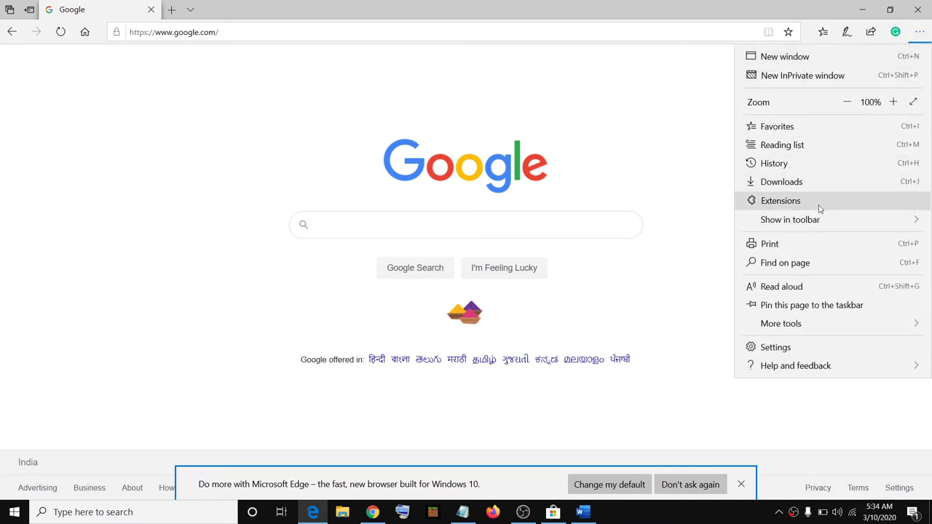
left_click(920, 32)
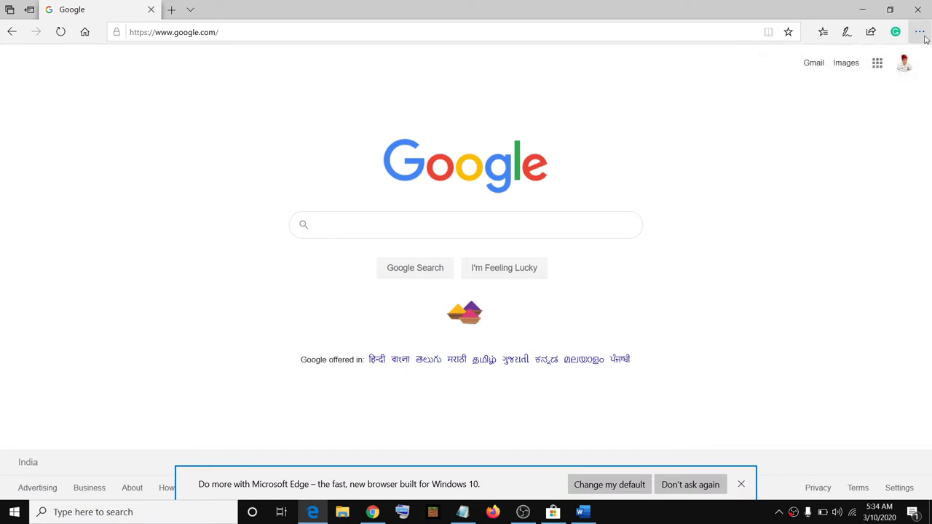
left_click(920, 34)
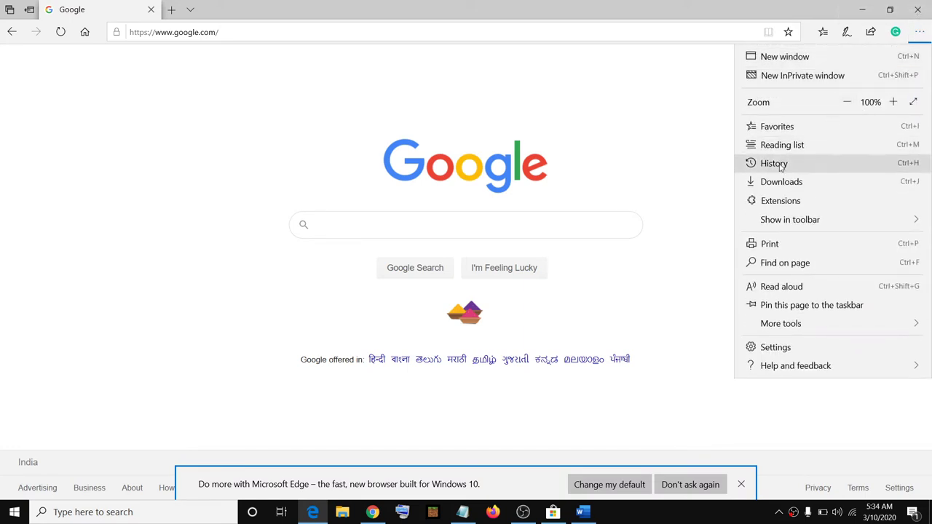
left_click(806, 202)
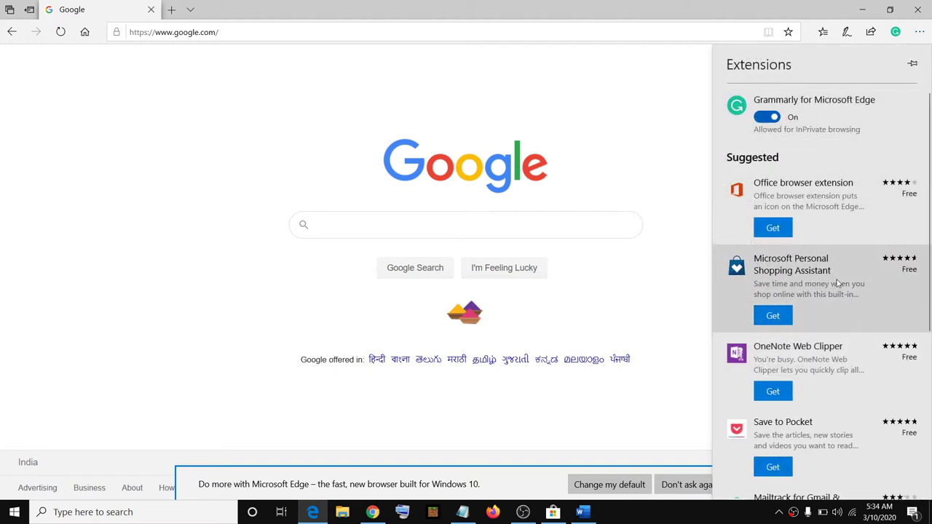
scroll(811, 276, "down", 5)
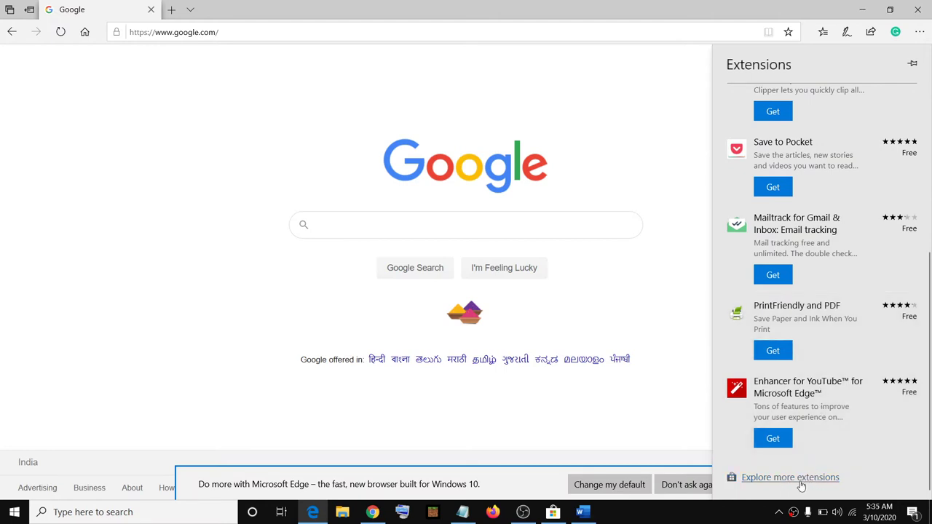
Find 'Translator for Microsoft Edge' in the Microsoft Store, then install and launch it.
left_click(800, 480)
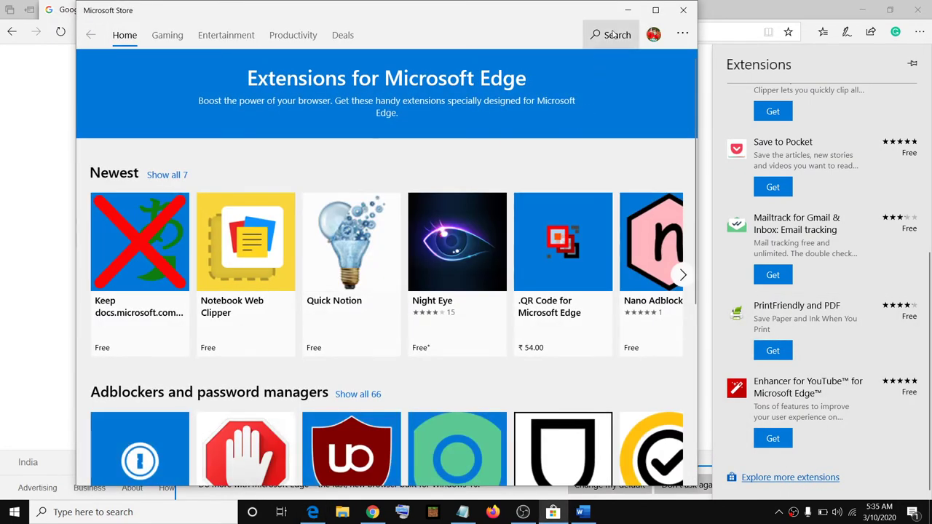
left_click(613, 34)
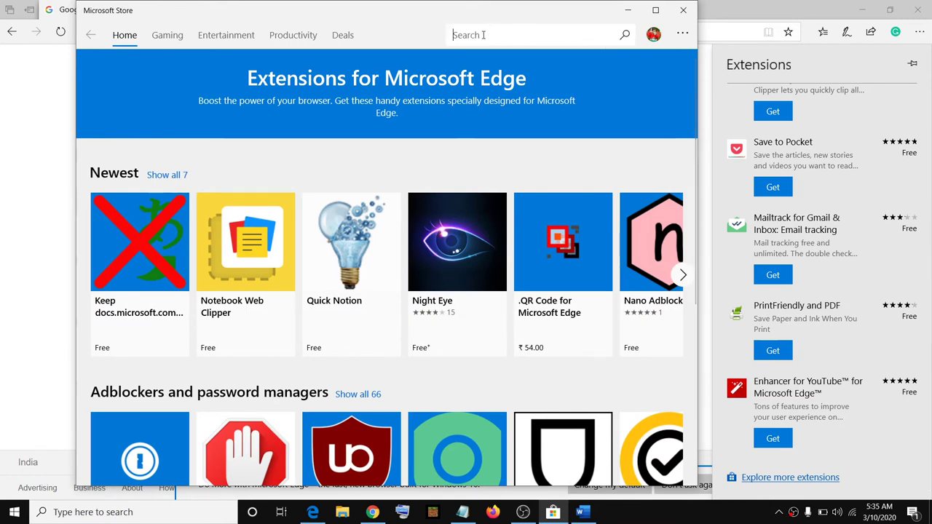
type("translator")
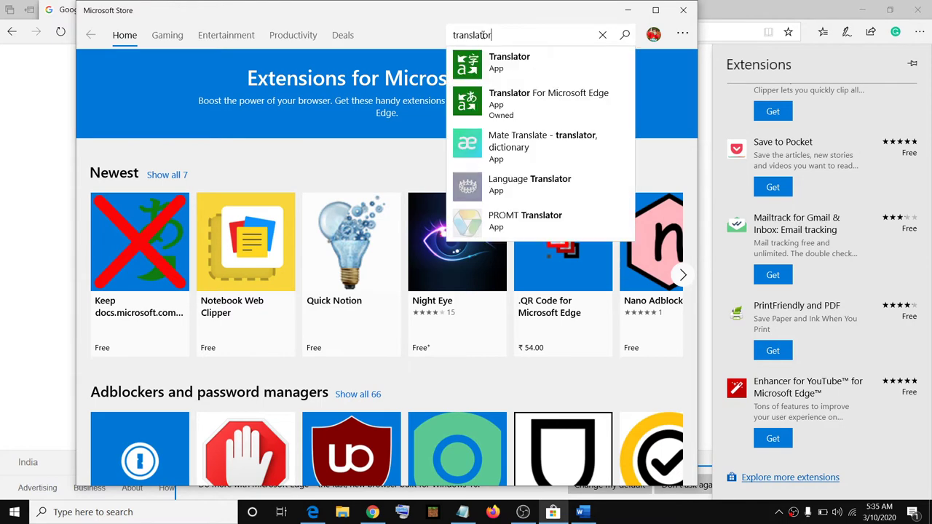
type(" for")
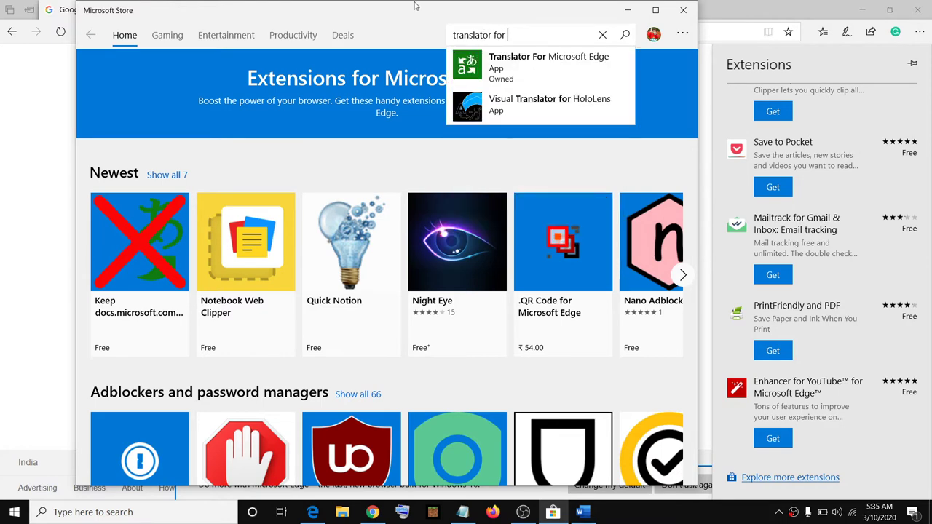
left_click(575, 70)
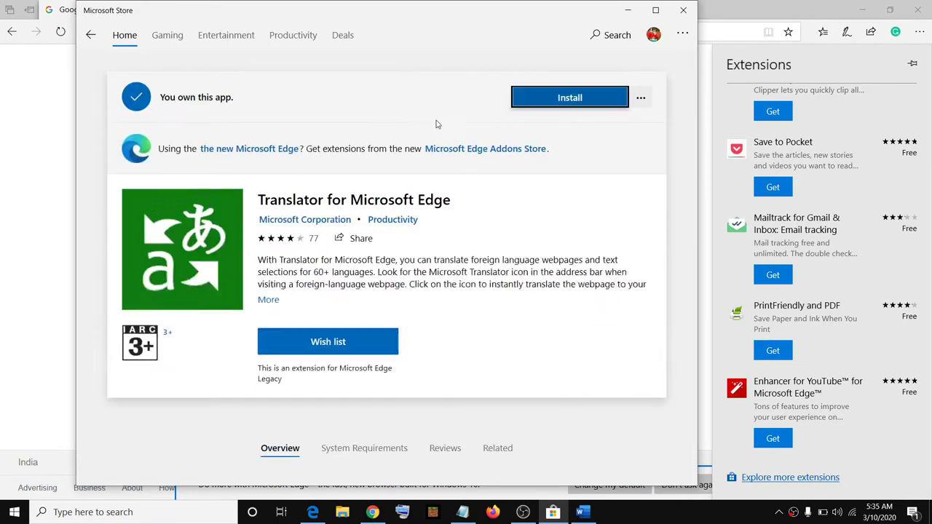
left_click(573, 102)
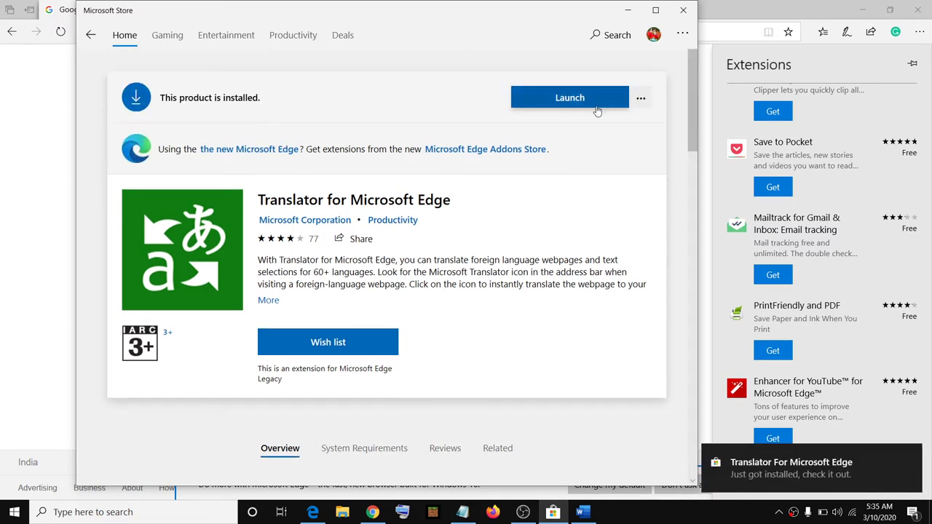
left_click(582, 101)
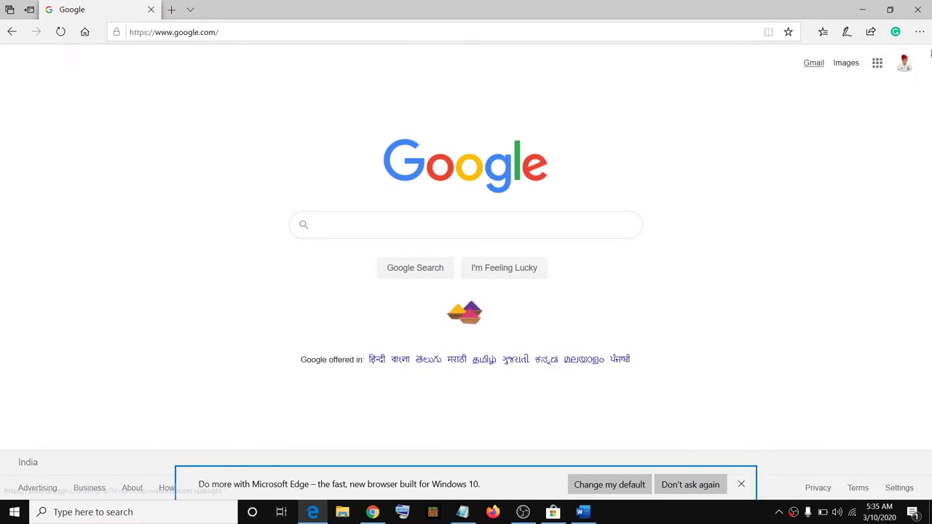
Turn on the Translator extension in Edge's Extensions pane, confirm it, and close the pane.
left_click(920, 32)
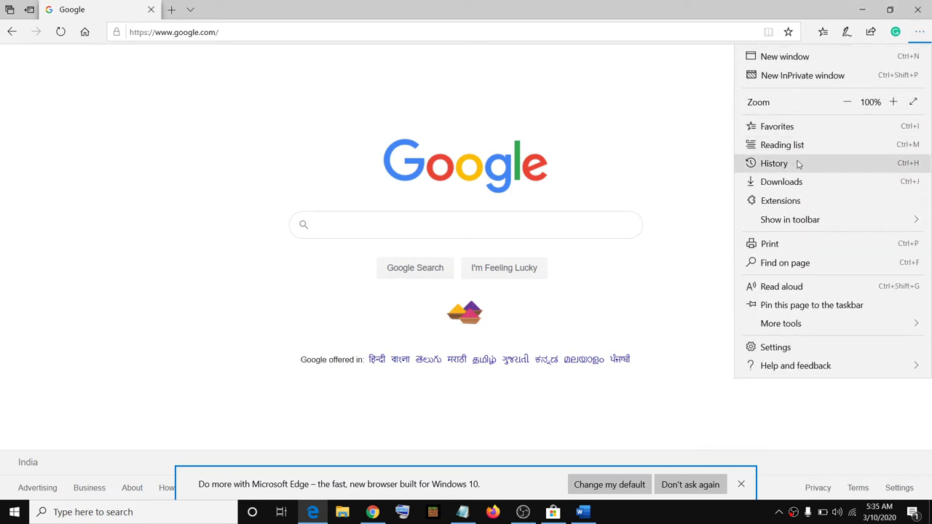
left_click(801, 201)
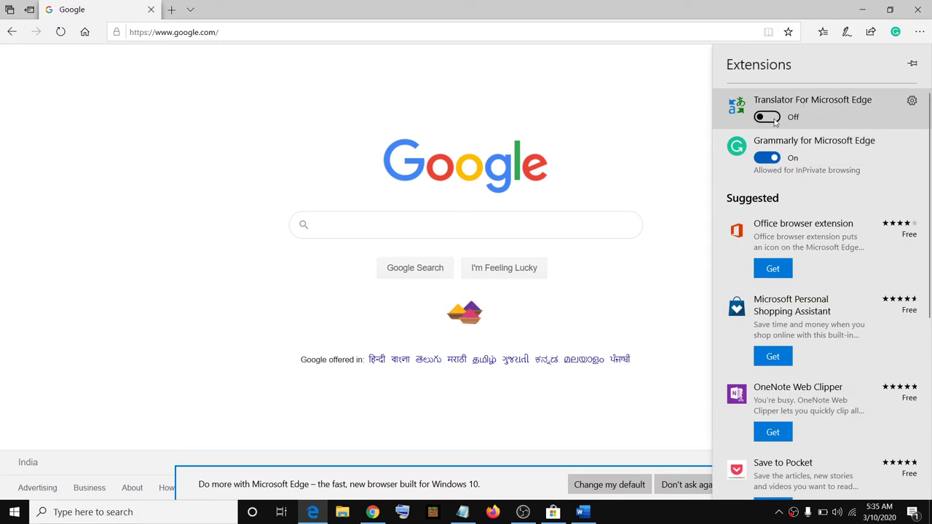
left_click(767, 118)
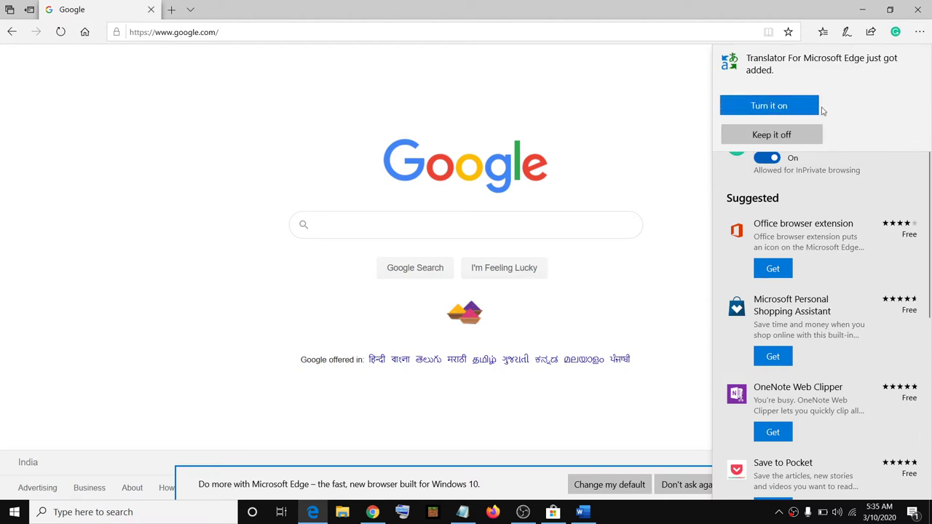
left_click(770, 107)
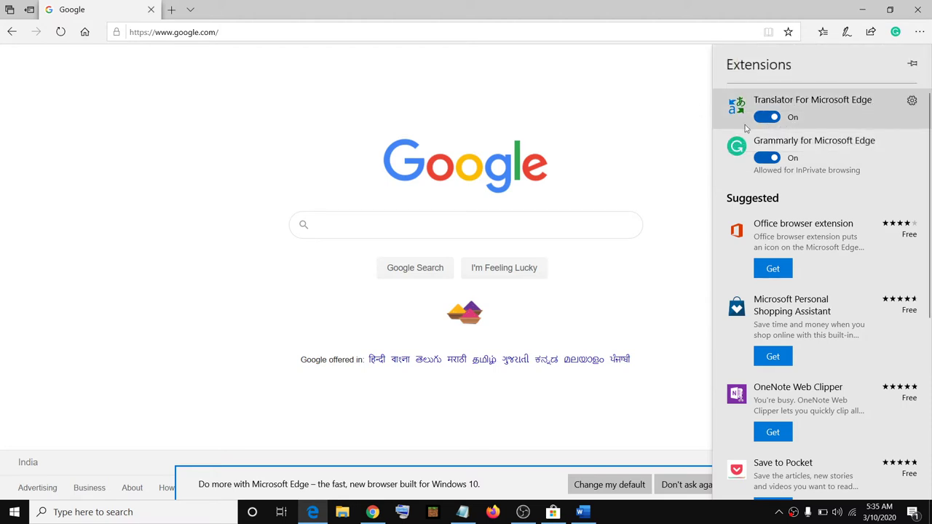
left_click(689, 112)
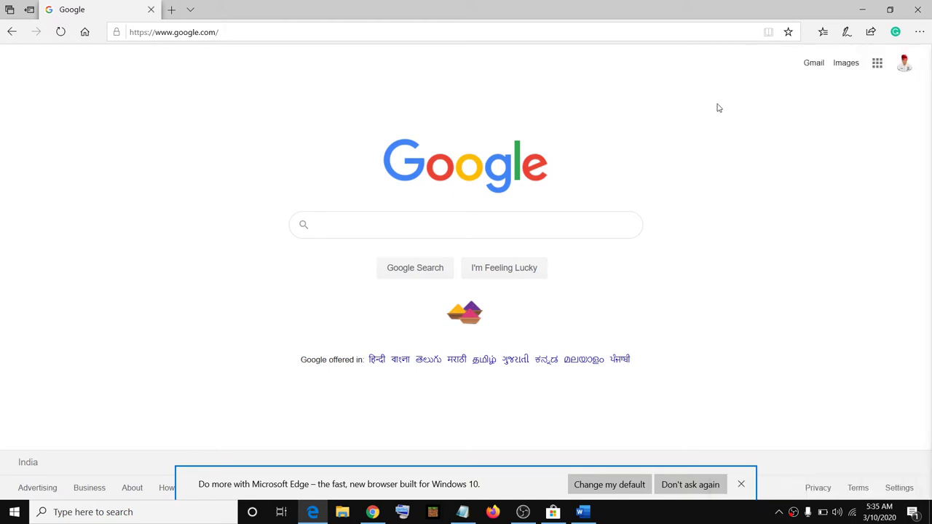
Restart Edge, go to baidu.com, and search for 'technical'.
left_click(919, 10)
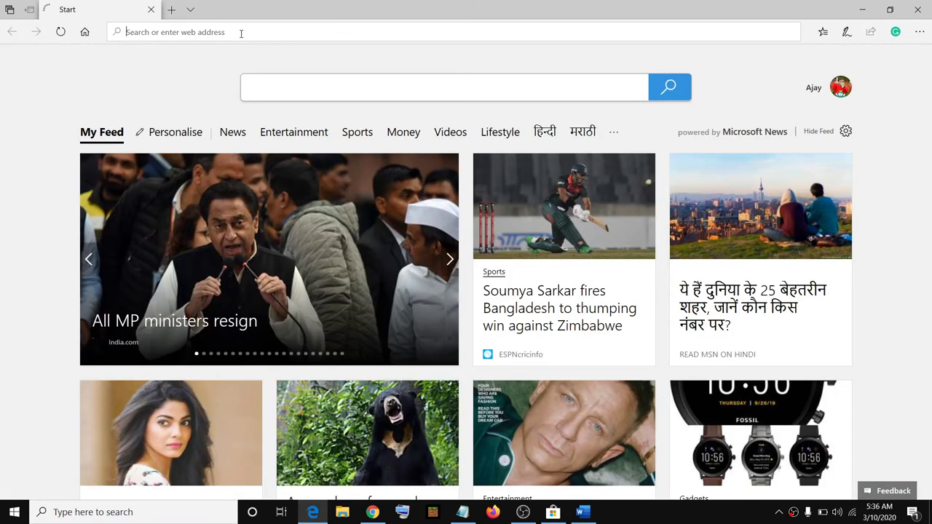
left_click(241, 32)
type("baidu.com/")
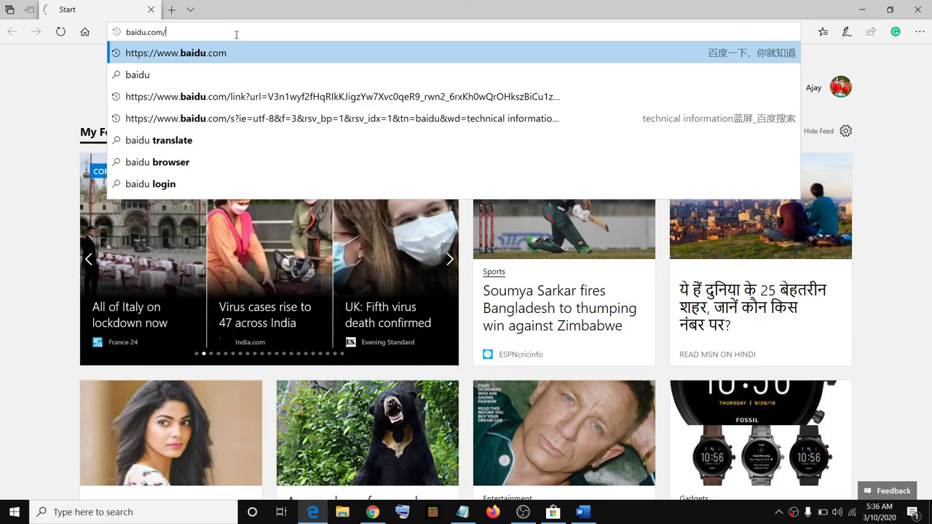
key("Return")
type("technical")
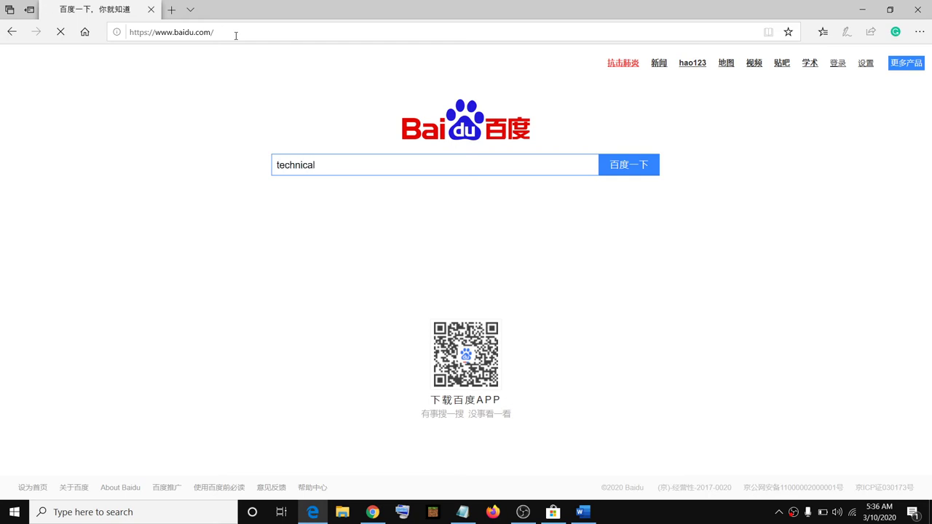
key("Return")
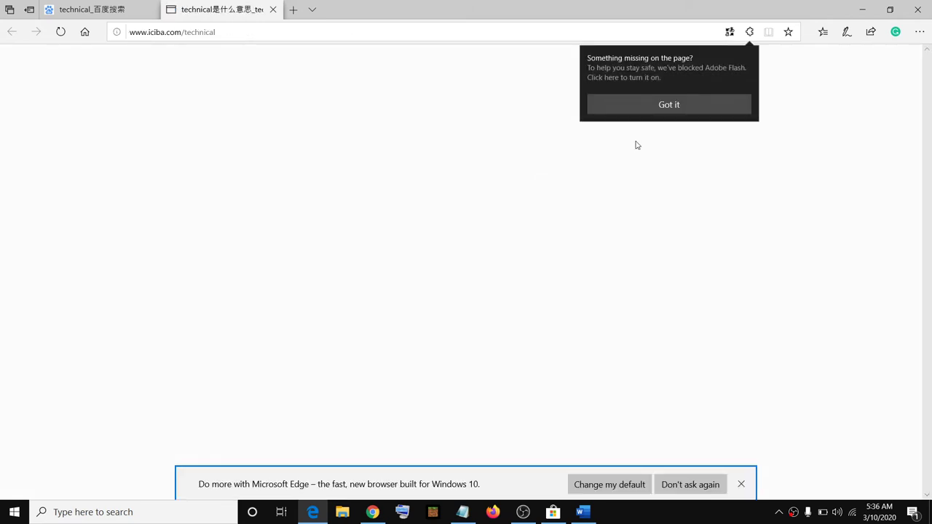
Dismiss the blocked Flash notice and the automatic translation offer, then browse the iciba page.
left_click(677, 106)
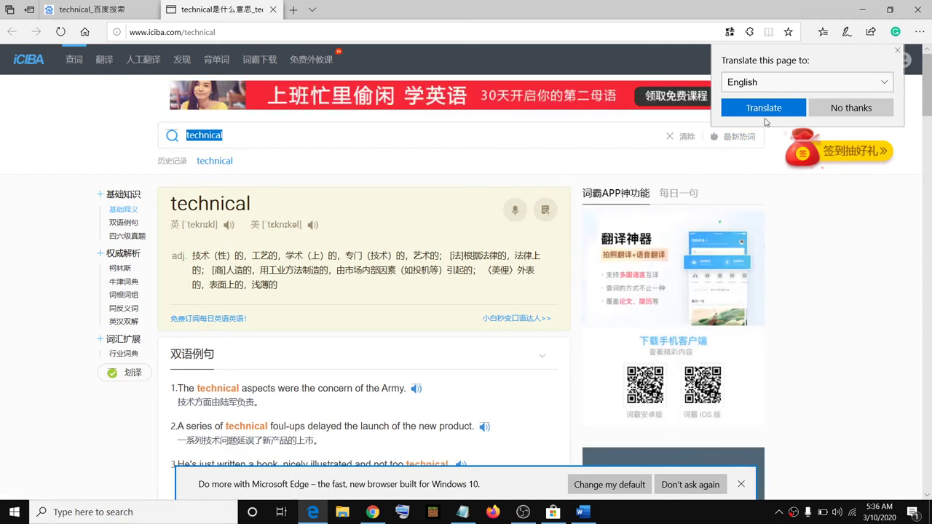
left_click(636, 56)
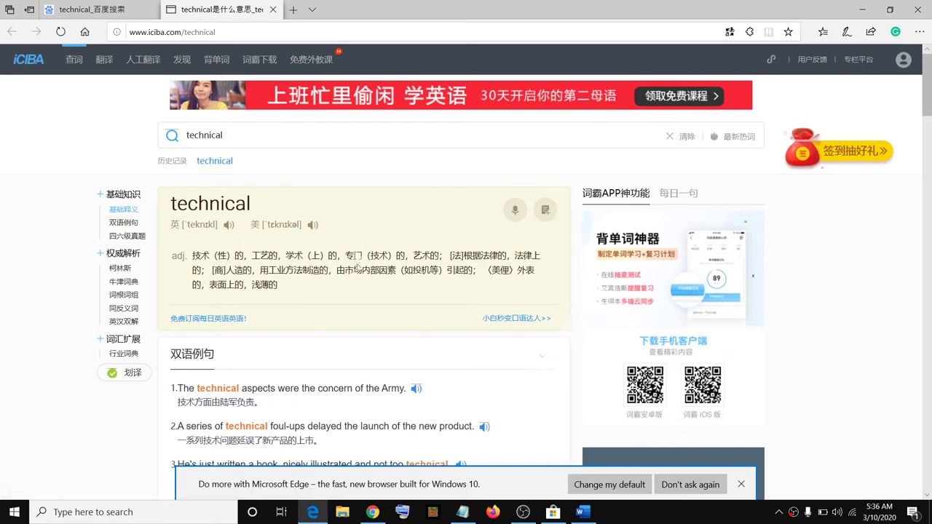
scroll(366, 262, "down", 2)
scroll(365, 262, "down", 3)
scroll(365, 262, "down", 3)
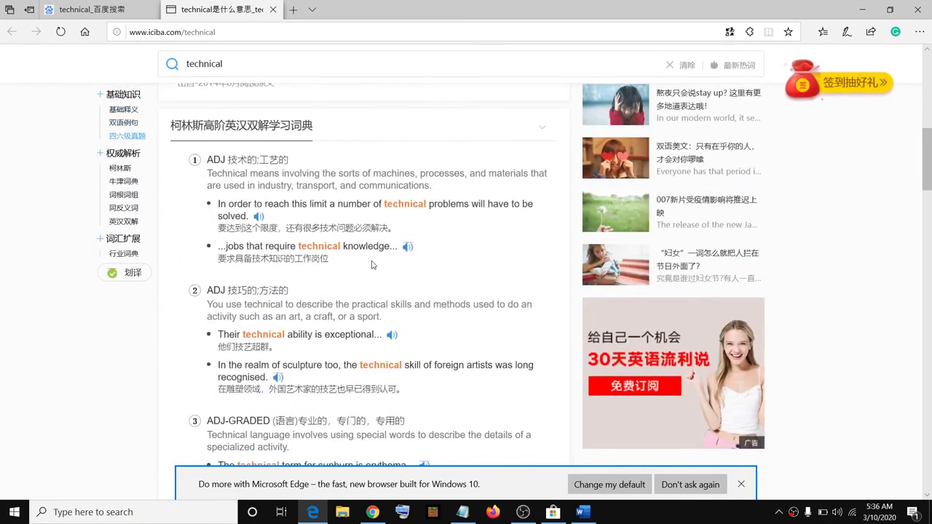
scroll(368, 261, "up", 7)
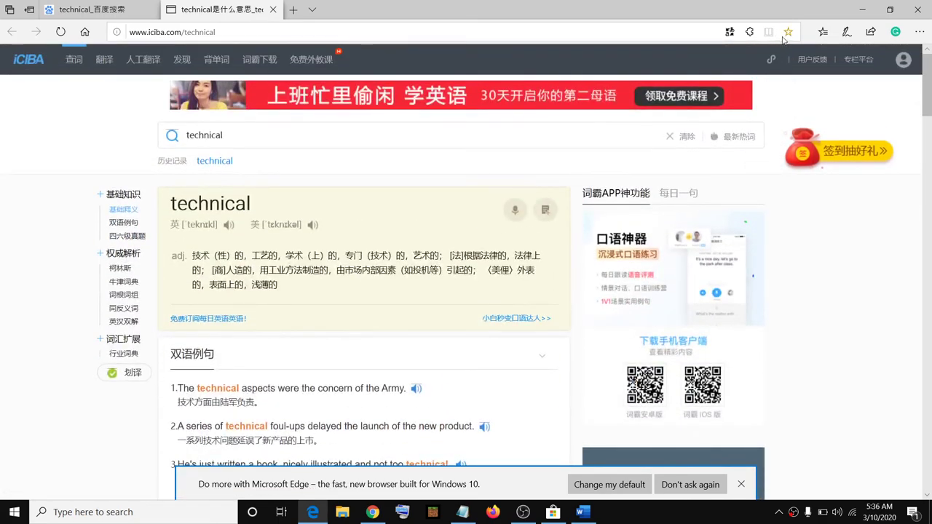
Translate the iciba 'technical' page from Chinese into English and review the result.
left_click(730, 33)
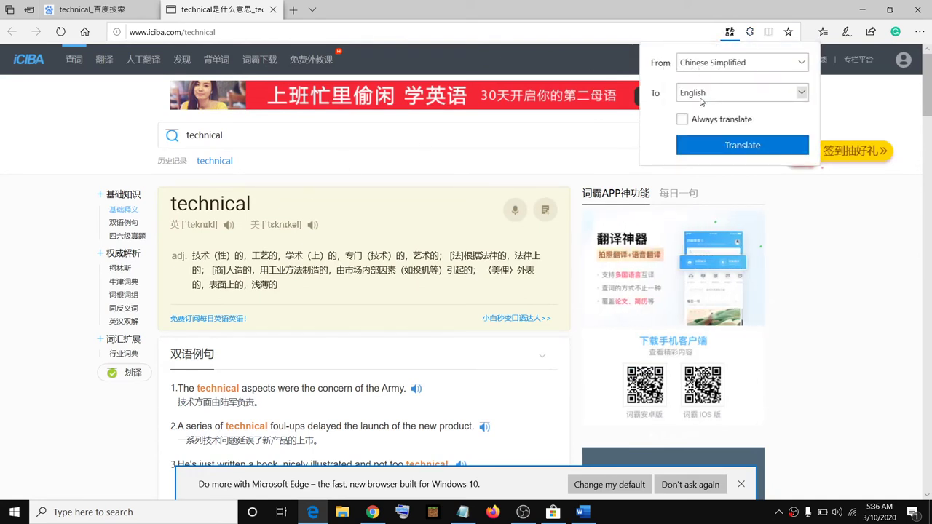
left_click(743, 147)
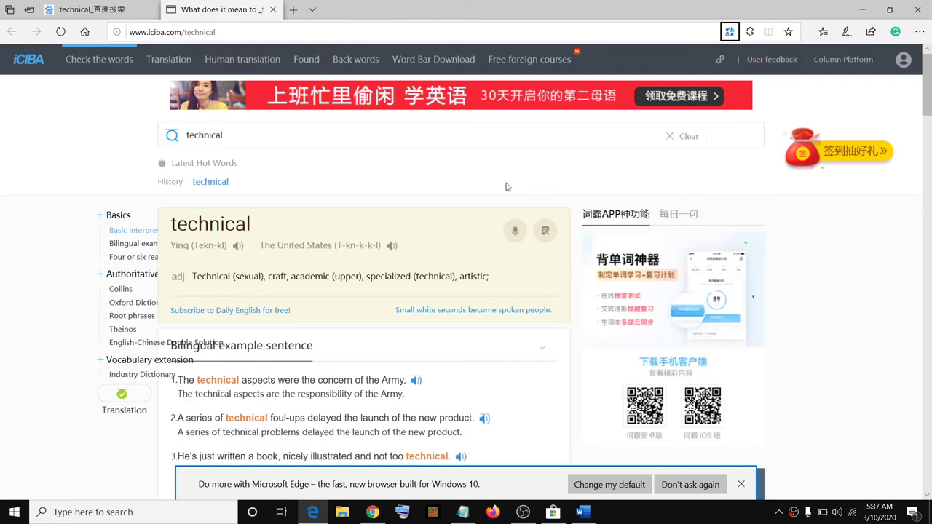
scroll(407, 266, "down", 3)
scroll(473, 280, "down", 2)
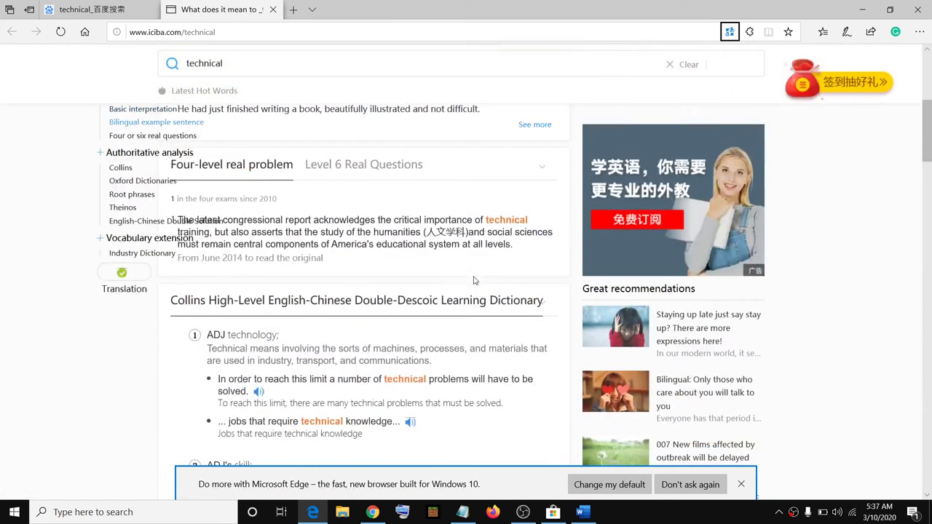
scroll(470, 329, "up", 5)
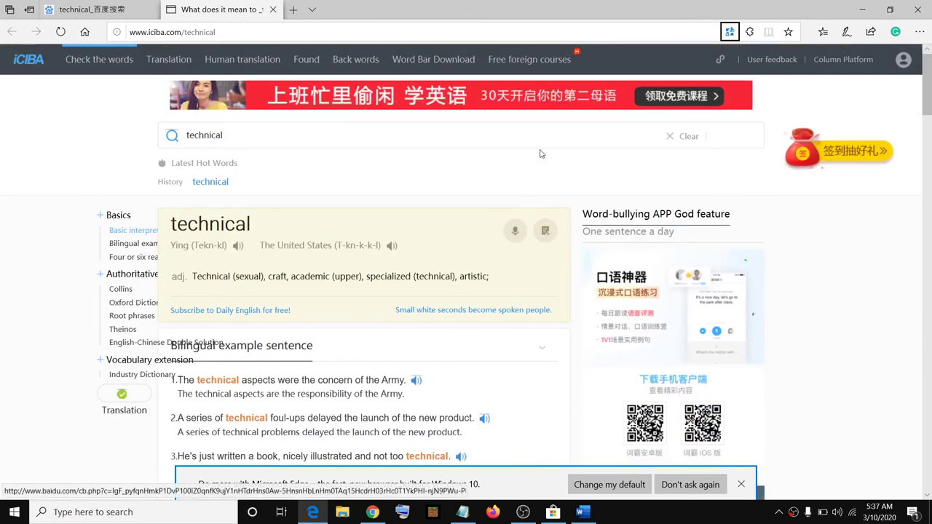
Restore the page to its original Chinese, keeping Translator set from Chinese Simplified to English.
left_click(729, 32)
left_click(750, 85)
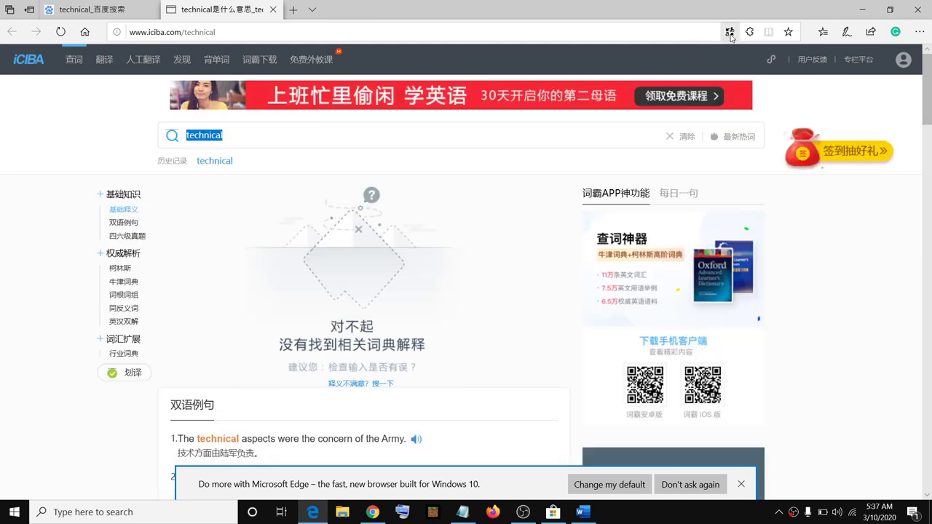
left_click(730, 33)
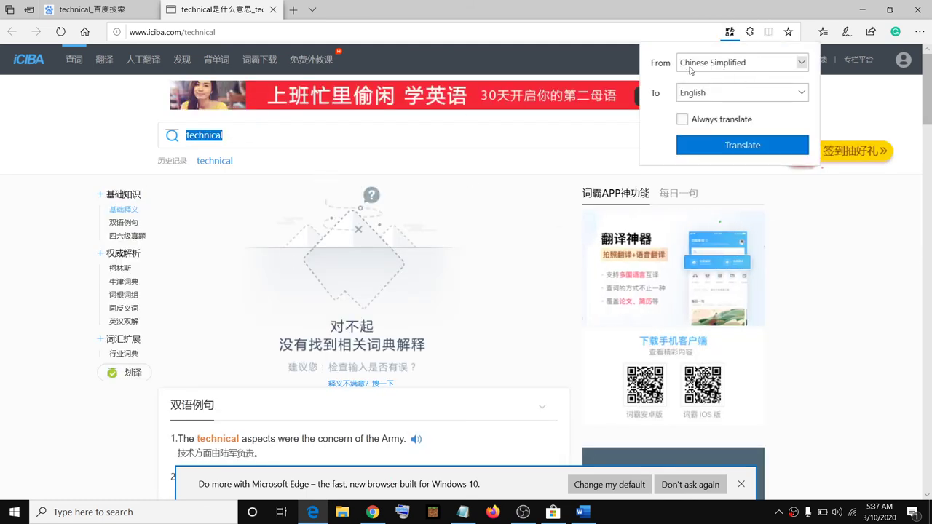
left_click(732, 65)
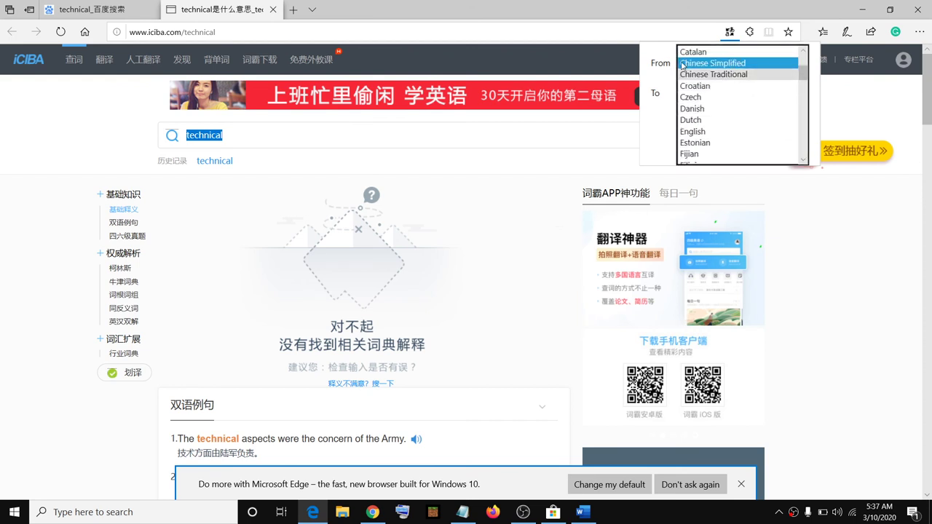
left_click(735, 63)
left_click(710, 94)
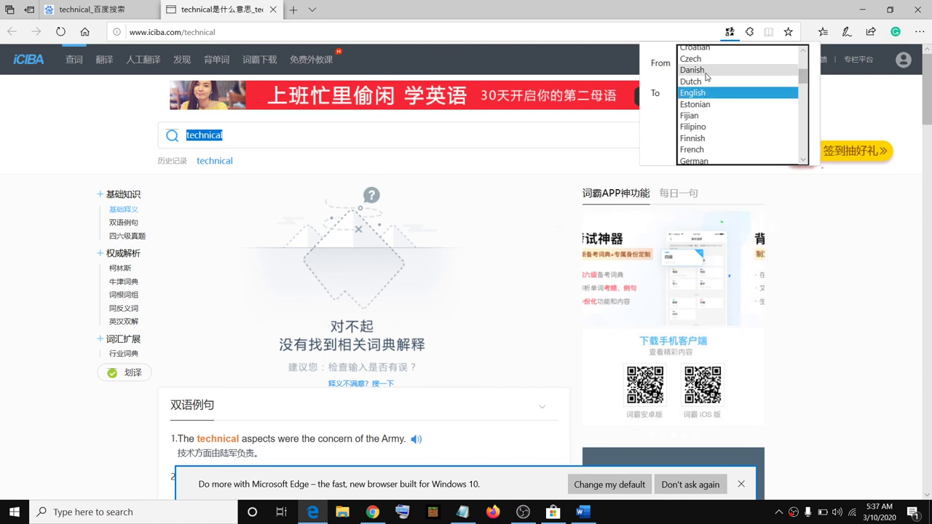
left_click(672, 82)
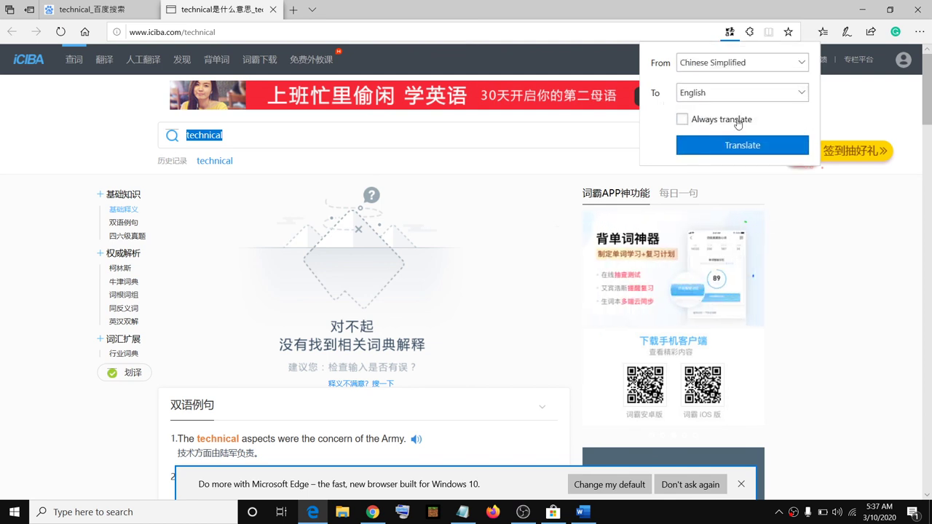